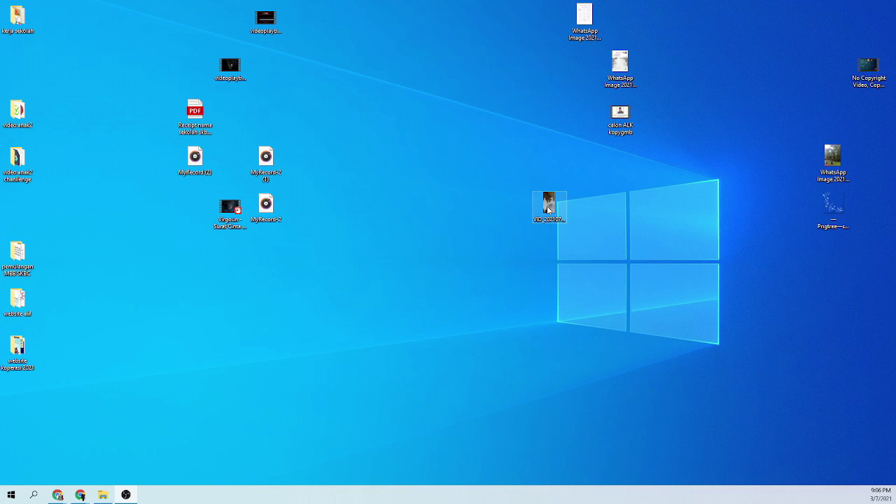
Play the VID_20210703_204312 video from the desktop to check its orientation, and close the player.
{"action": "double_click", "coordinate": [547, 207]}
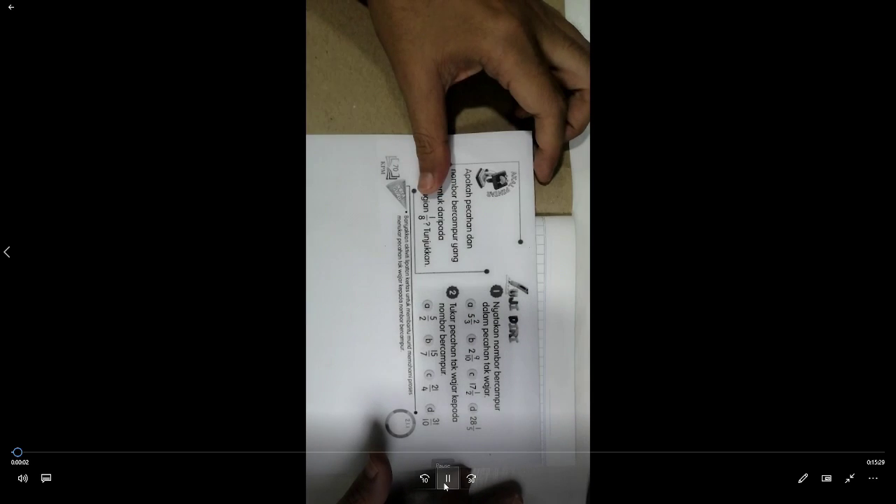
{"action": "left_click", "coordinate": [374, 307]}
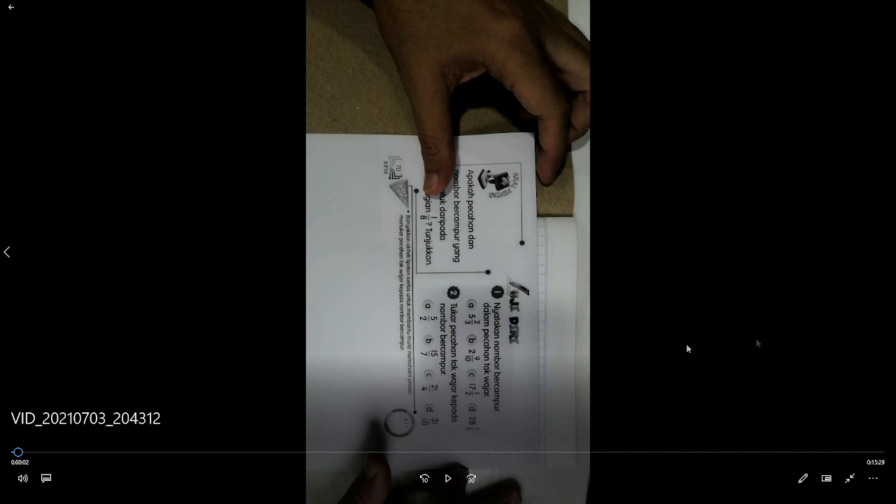
{"action": "double_click", "coordinate": [640, 137]}
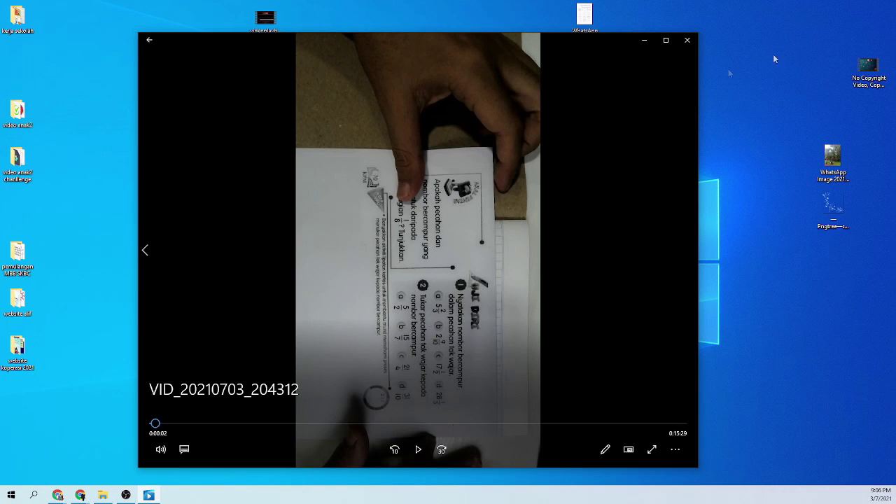
{"action": "left_click", "coordinate": [687, 40]}
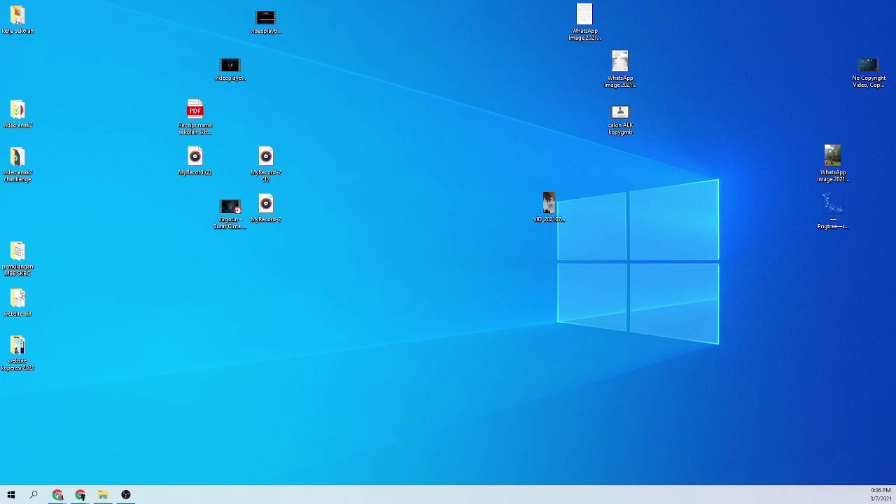
Search for "video" in Windows and open the Video Editor app.
{"action": "left_click", "coordinate": [33, 494]}
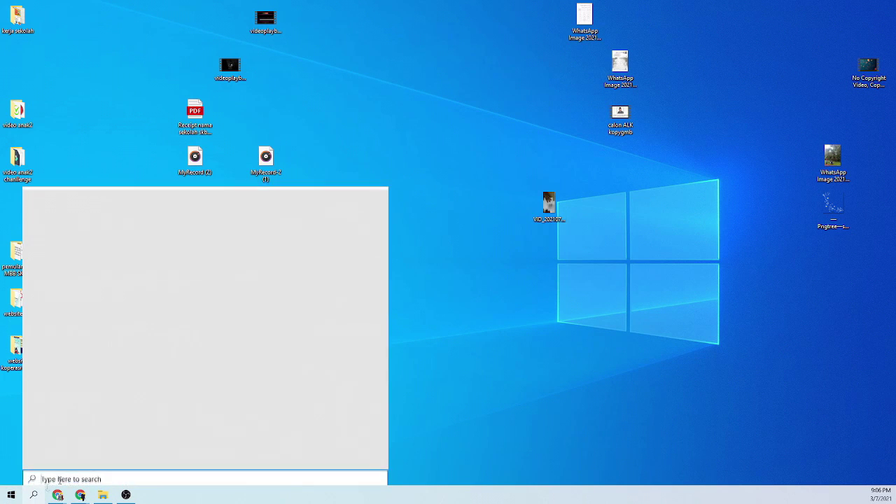
{"action": "type", "text": "video"}
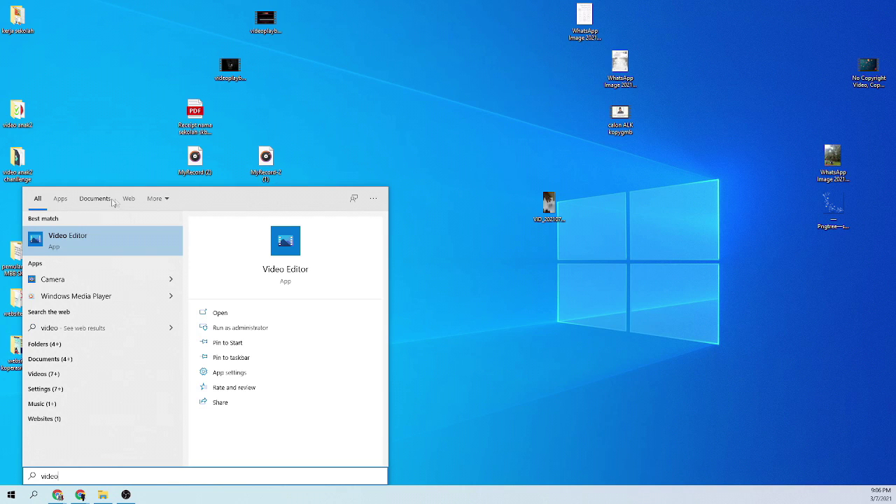
{"action": "left_click", "coordinate": [75, 238]}
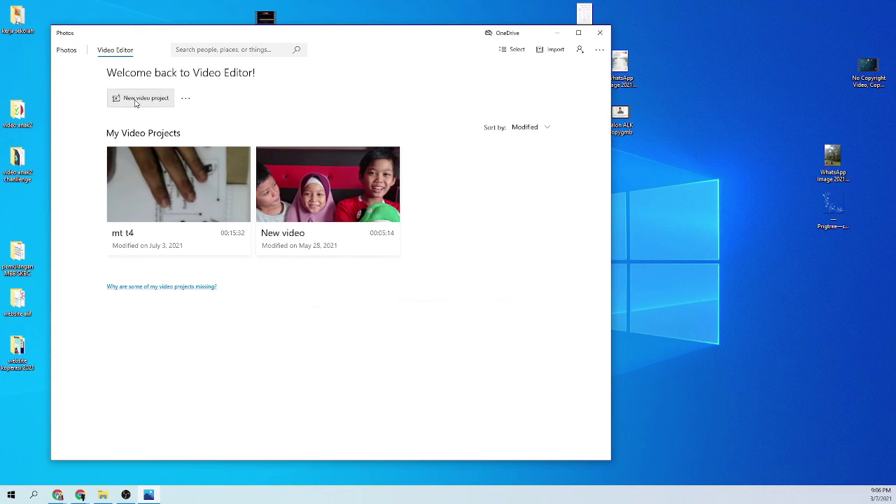
Create a new video project named "video satu".
{"action": "left_click", "coordinate": [136, 98]}
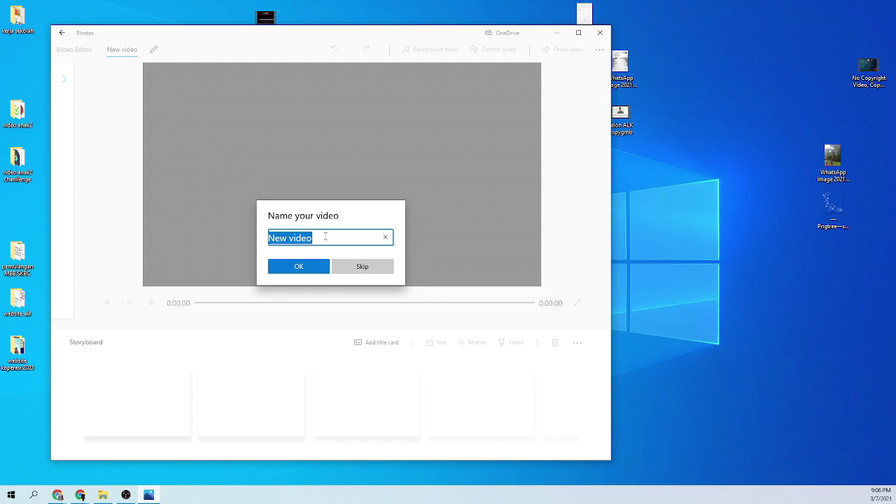
{"action": "type", "text": "video "}
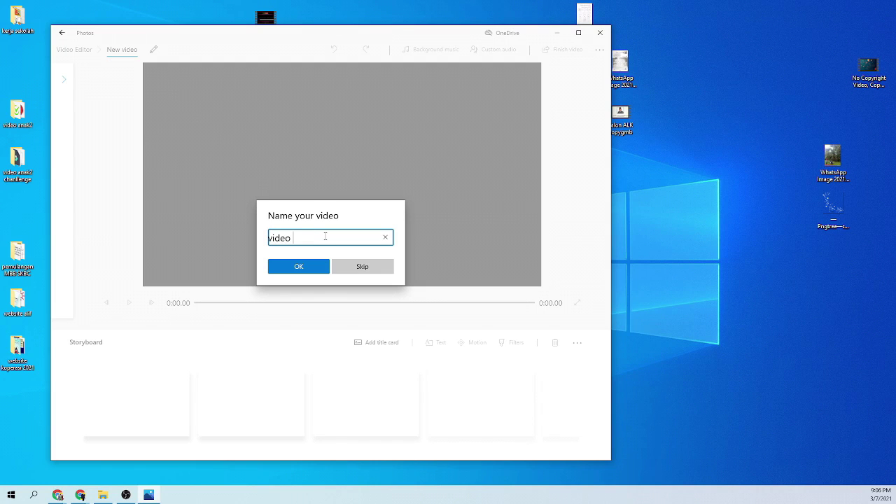
{"action": "type", "text": "satu"}
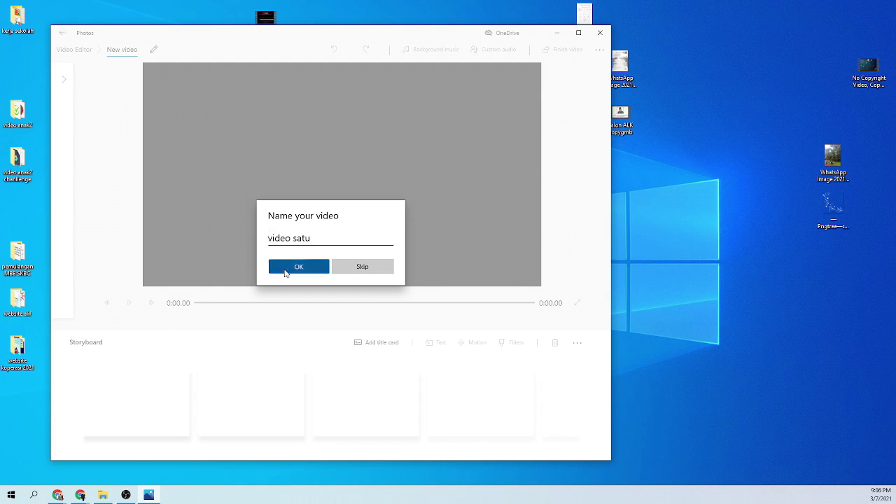
{"action": "left_click", "coordinate": [286, 268]}
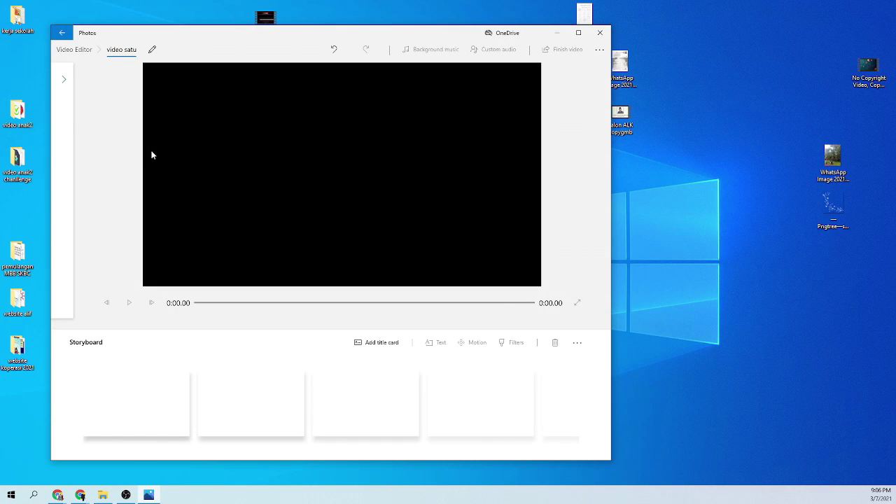
Add the desktop video VID_20210703_204312 from this PC to the project library.
{"action": "mouse_move", "coordinate": [184, 40]}
{"action": "left_mouse_down"}
{"action": "mouse_move", "coordinate": [166, 89]}
{"action": "mouse_move", "coordinate": [180, 40]}
{"action": "left_mouse_up"}
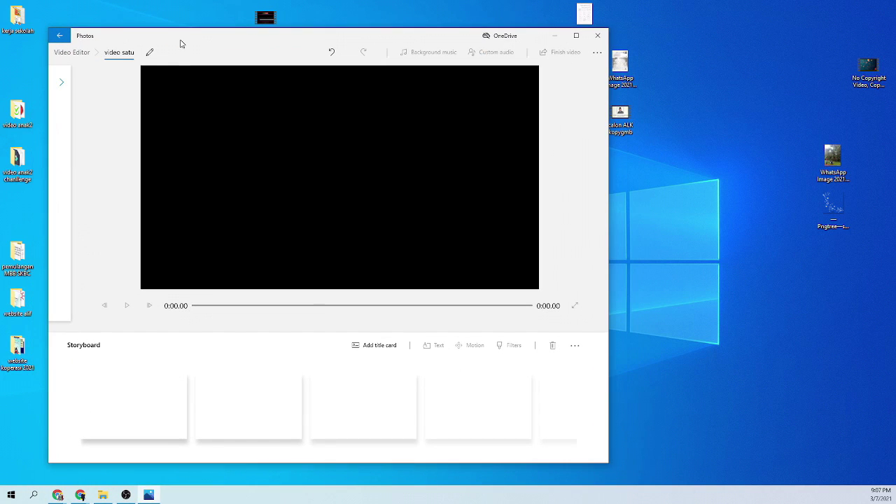
{"action": "left_click", "coordinate": [61, 82]}
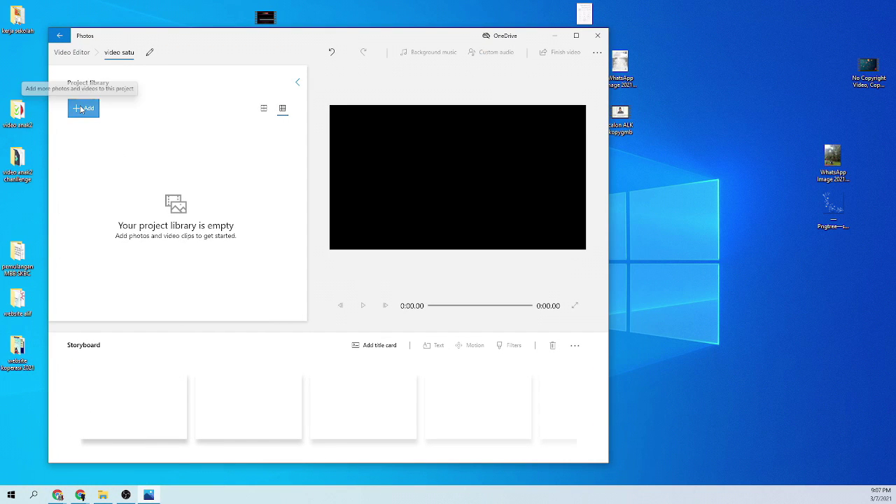
{"action": "left_click", "coordinate": [82, 108]}
{"action": "left_click", "coordinate": [78, 129]}
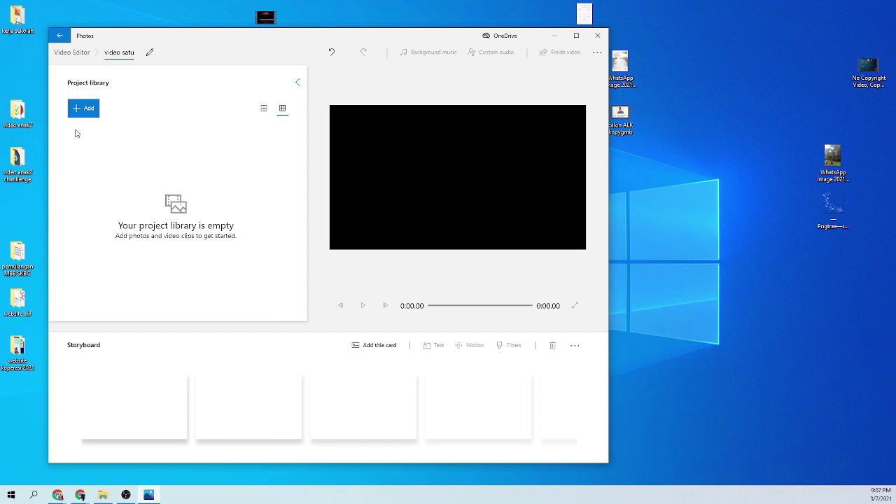
{"action": "scroll", "coordinate": [216, 182], "scroll_direction": "down", "scroll_amount": 10}
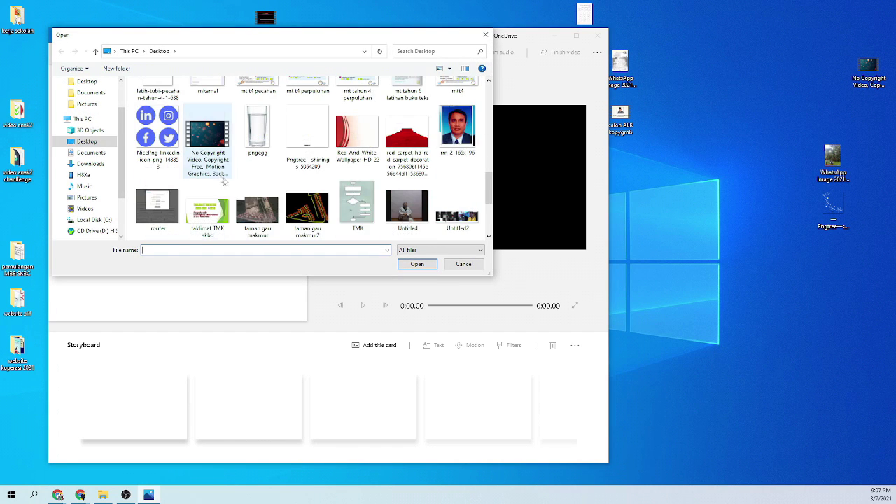
{"action": "left_click", "coordinate": [213, 144]}
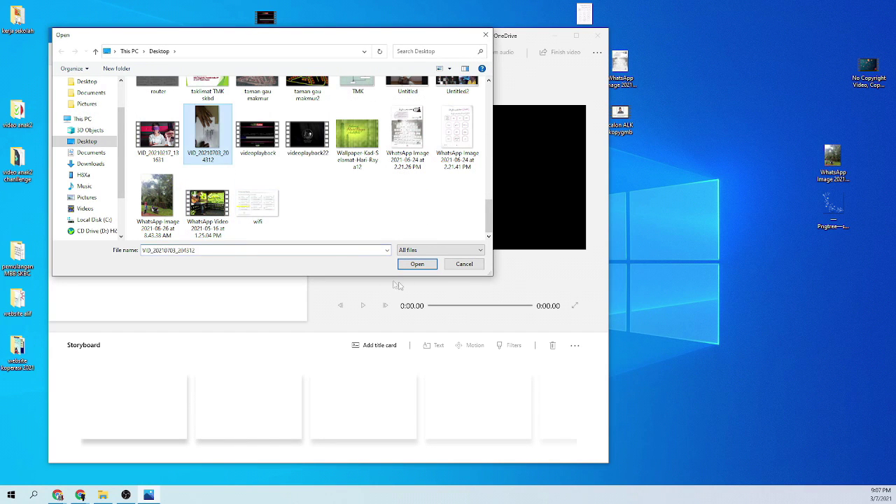
{"action": "left_click", "coordinate": [416, 264]}
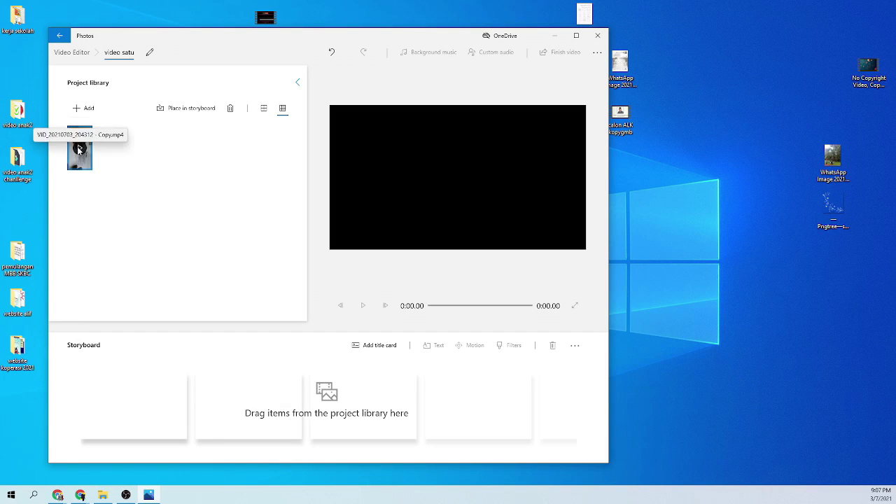
Place the library clip in the first storyboard slot and preview a few seconds of it.
{"action": "left_click_drag", "start_coordinate": [75, 159], "coordinate": [114, 377]}
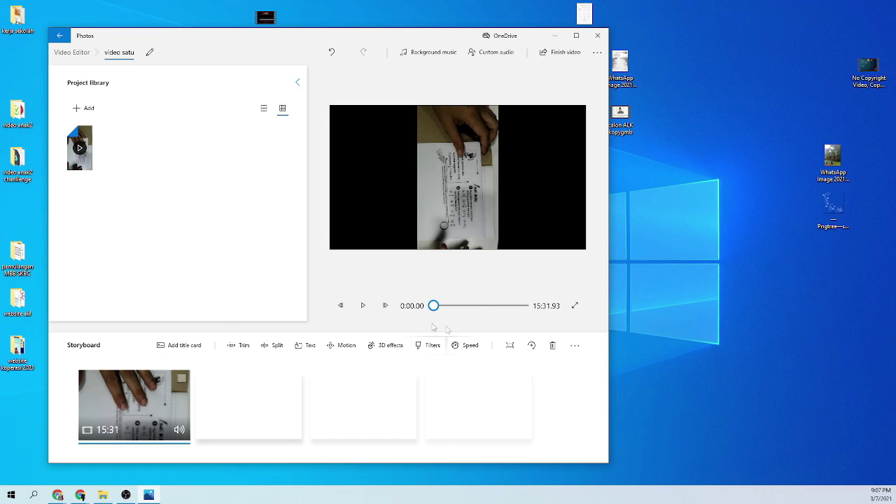
{"action": "left_click", "coordinate": [362, 307]}
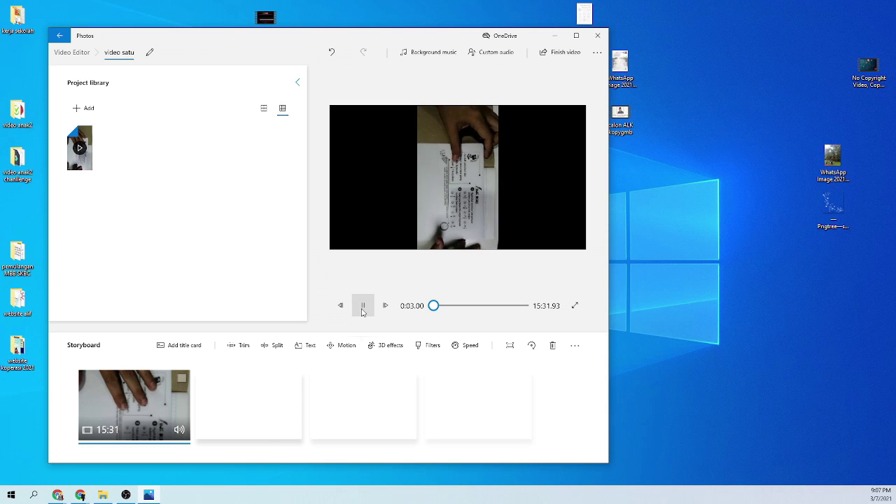
{"action": "left_click", "coordinate": [362, 308]}
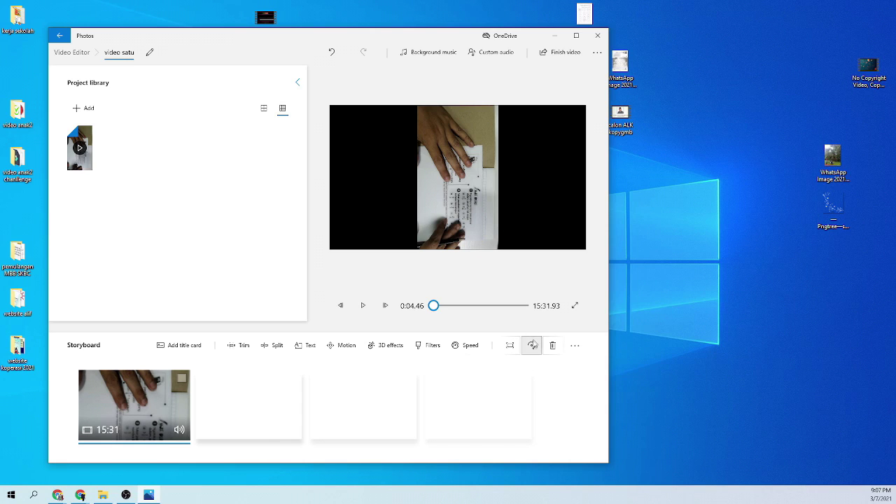
Rotate the storyboard clip in quarter turns until the textbook page reads upright.
{"action": "left_click", "coordinate": [531, 353]}
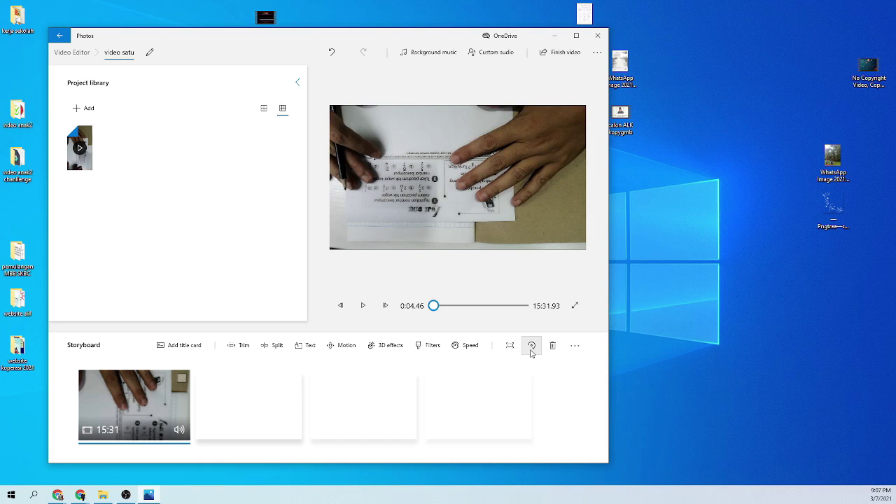
{"action": "left_click", "coordinate": [532, 345]}
{"action": "left_click", "coordinate": [531, 346]}
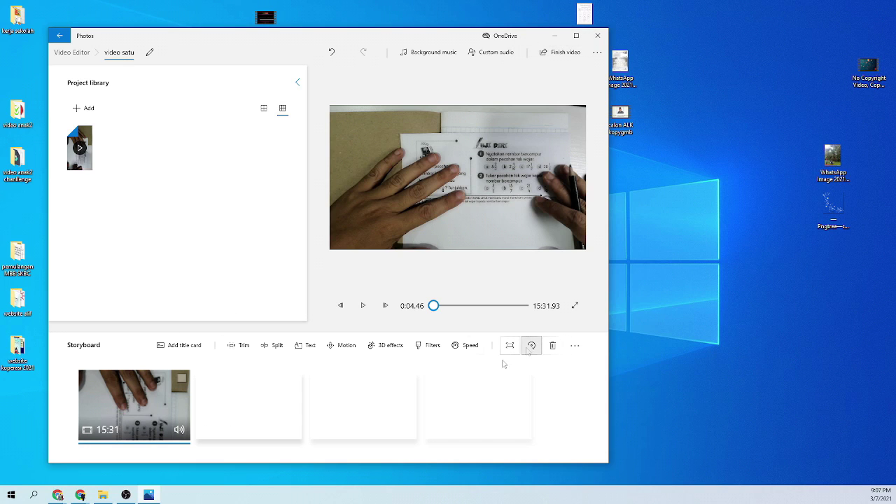
Rotate the storyboard clip through one more full turn, back to the upright landscape orientation.
{"action": "right_click", "coordinate": [108, 397]}
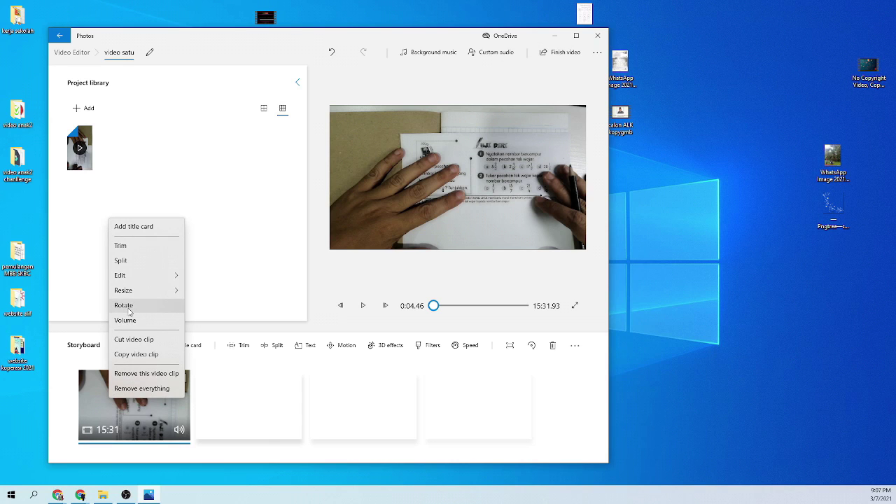
{"action": "left_click", "coordinate": [124, 305]}
{"action": "right_click", "coordinate": [115, 394]}
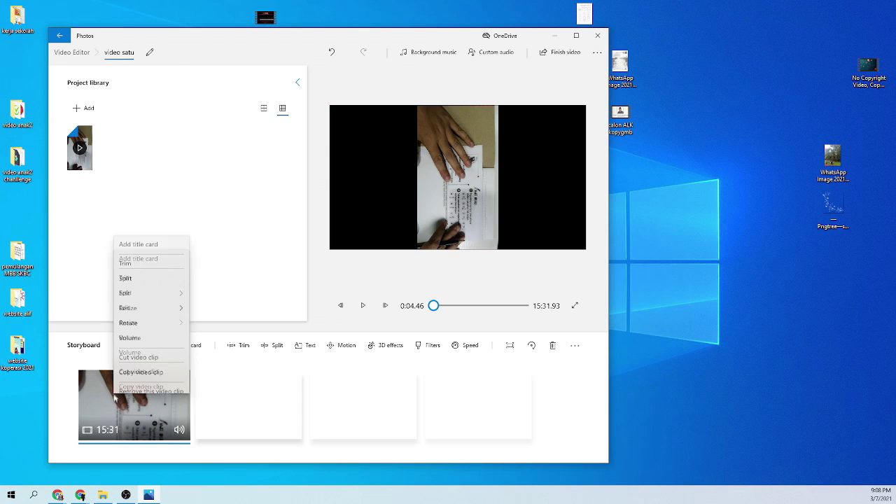
{"action": "left_click", "coordinate": [129, 302]}
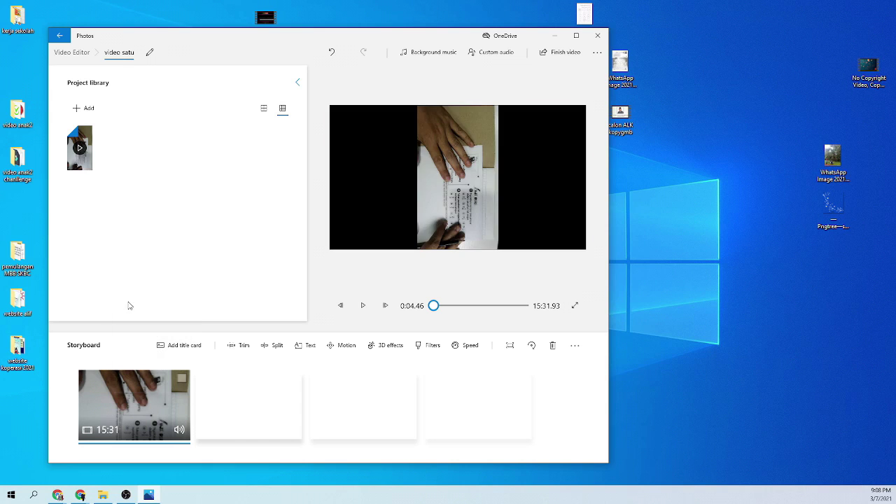
{"action": "left_click", "coordinate": [531, 345]}
{"action": "left_click", "coordinate": [531, 345]}
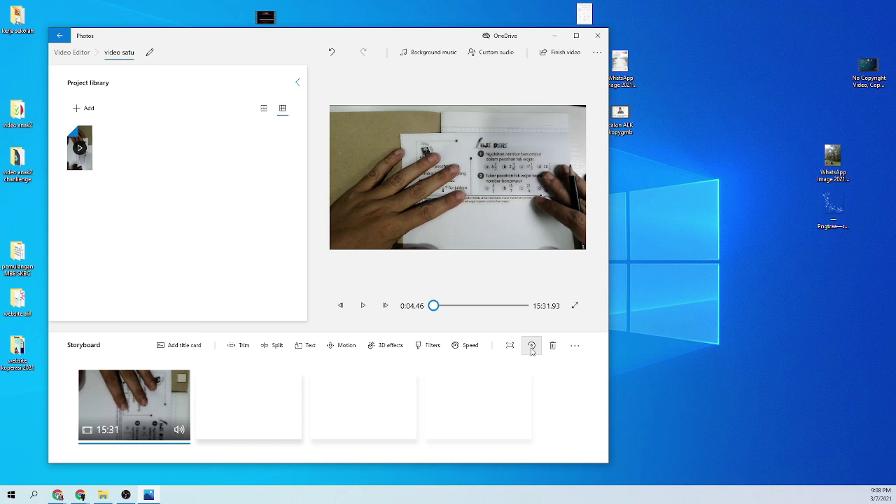
Finish the video with the quality kept at High 1080p (recommended) and proceed to exporting.
{"action": "left_click", "coordinate": [564, 54]}
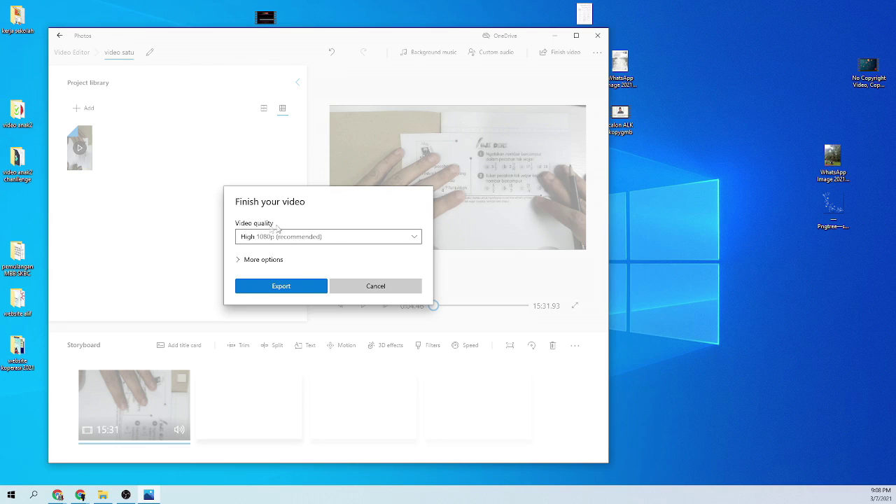
{"action": "left_click", "coordinate": [340, 238]}
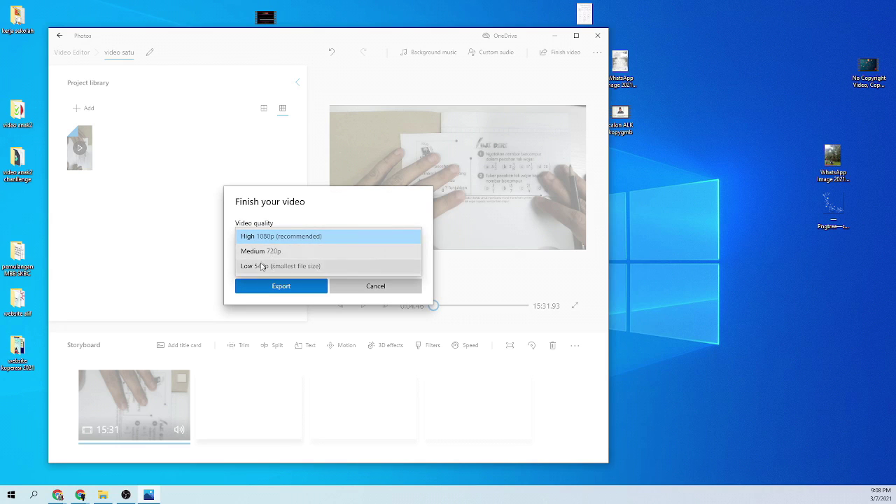
{"action": "left_click", "coordinate": [228, 264]}
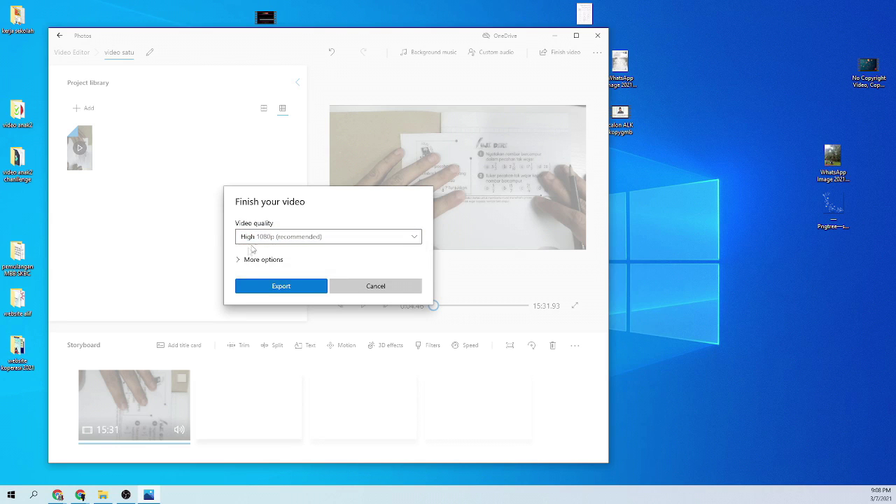
{"action": "left_click", "coordinate": [275, 288]}
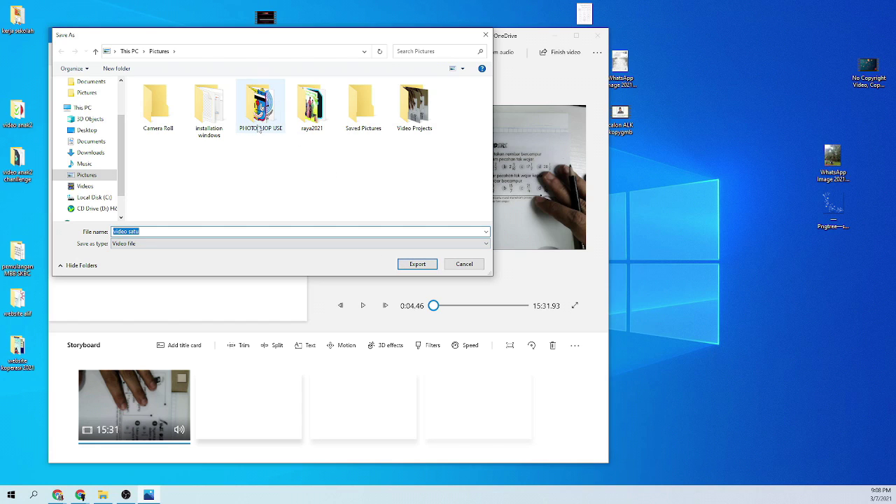
Export the video as "video satu" of type Video file to the Pictures folder, and pause the finished video's playback.
{"action": "left_click", "coordinate": [162, 248]}
{"action": "left_click", "coordinate": [161, 249]}
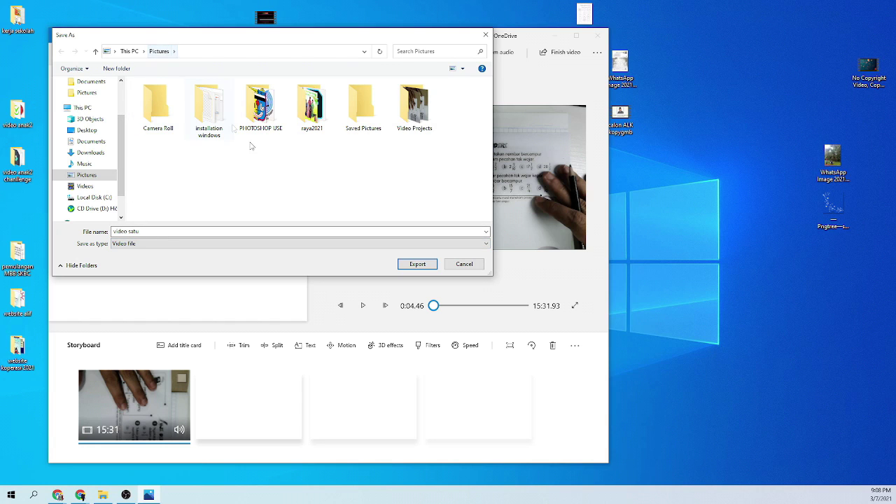
{"action": "left_click", "coordinate": [416, 264]}
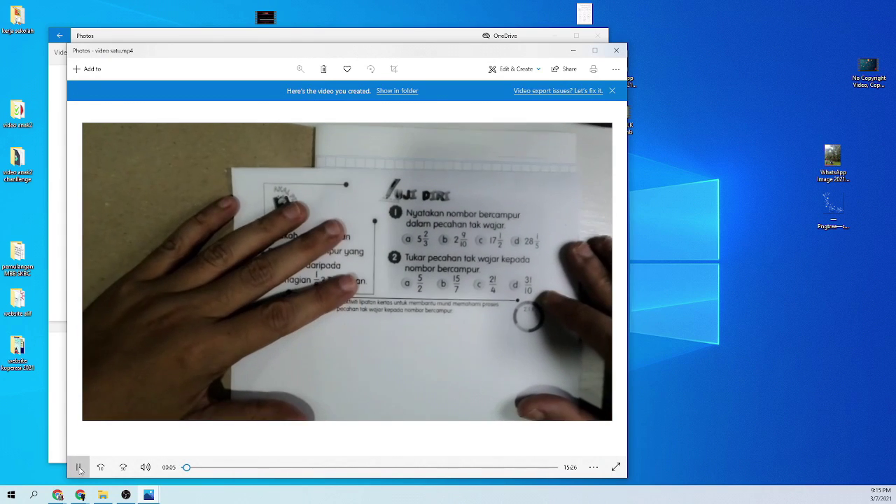
{"action": "left_click", "coordinate": [549, 211]}
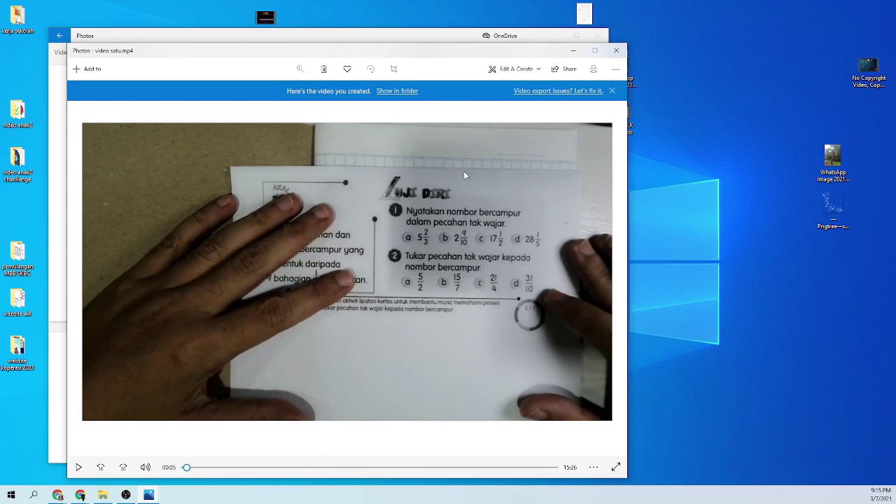